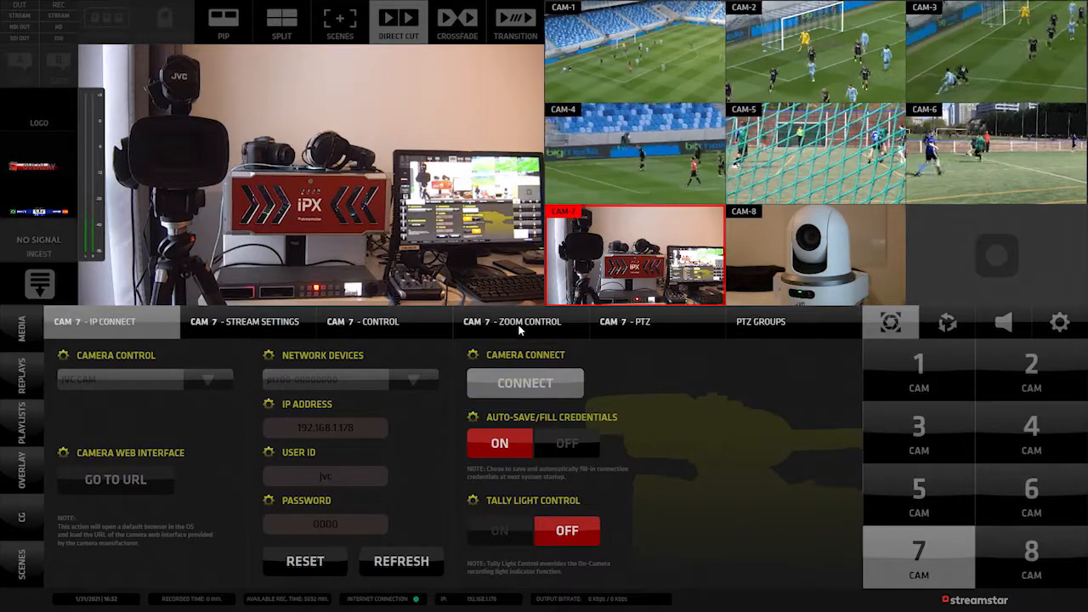
View camera 7's zoom controls and recall its PTZ presets, moving to P7 and back to P1
{"action": "left_click", "coordinate": [518, 323]}
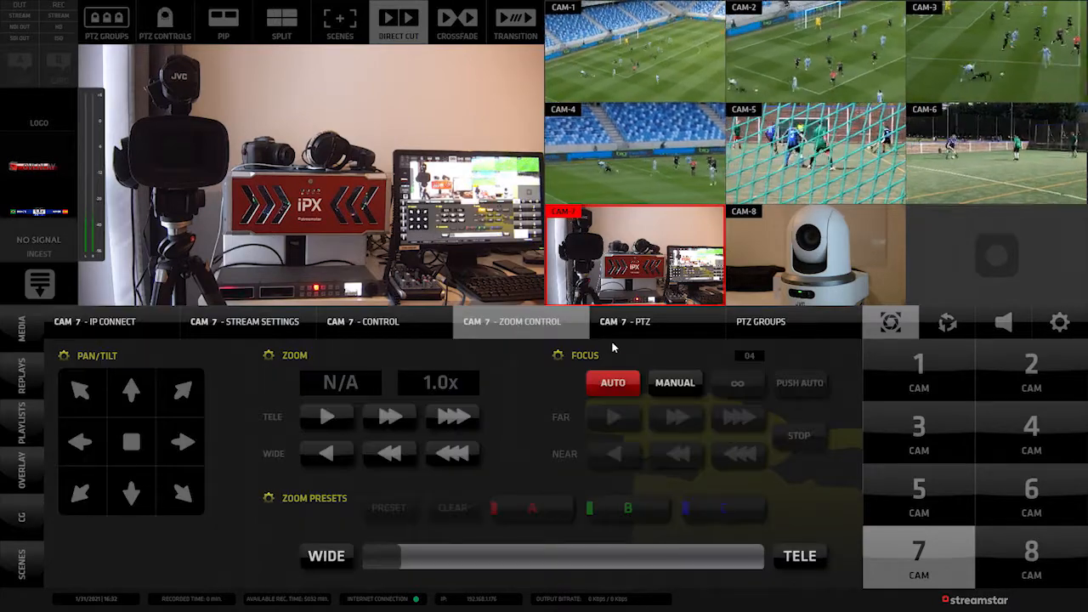
{"action": "left_click", "coordinate": [631, 325]}
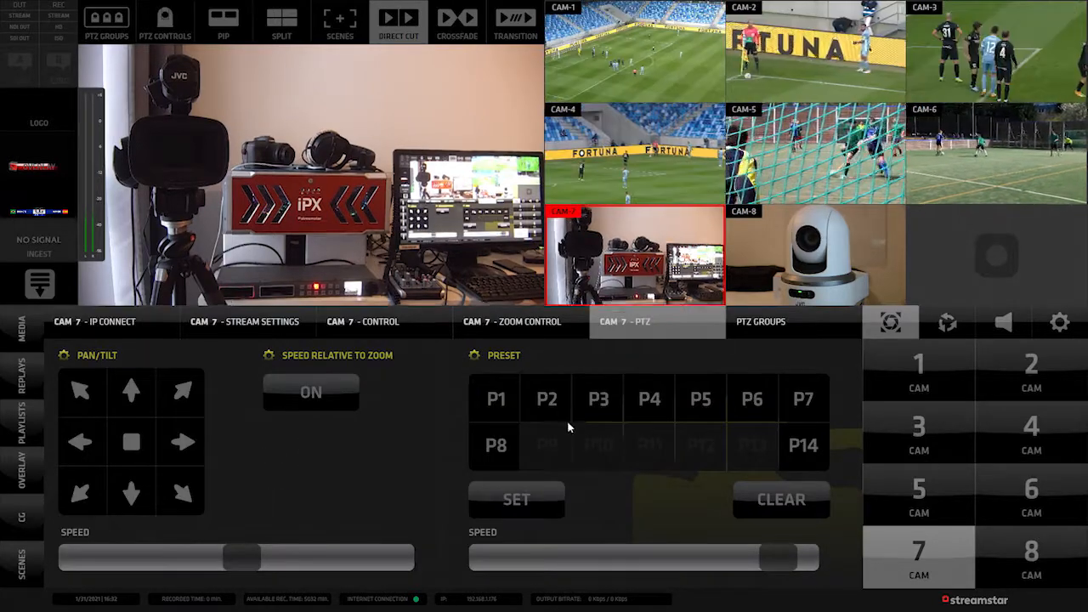
{"action": "left_click", "coordinate": [567, 421]}
{"action": "left_click", "coordinate": [500, 405]}
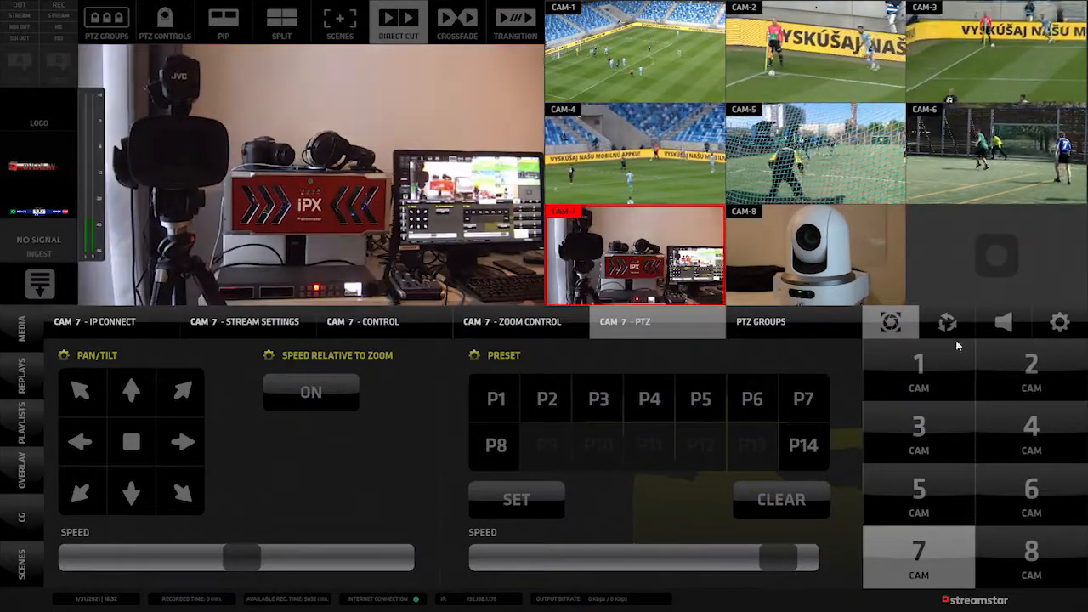
{"action": "left_click", "coordinate": [802, 402]}
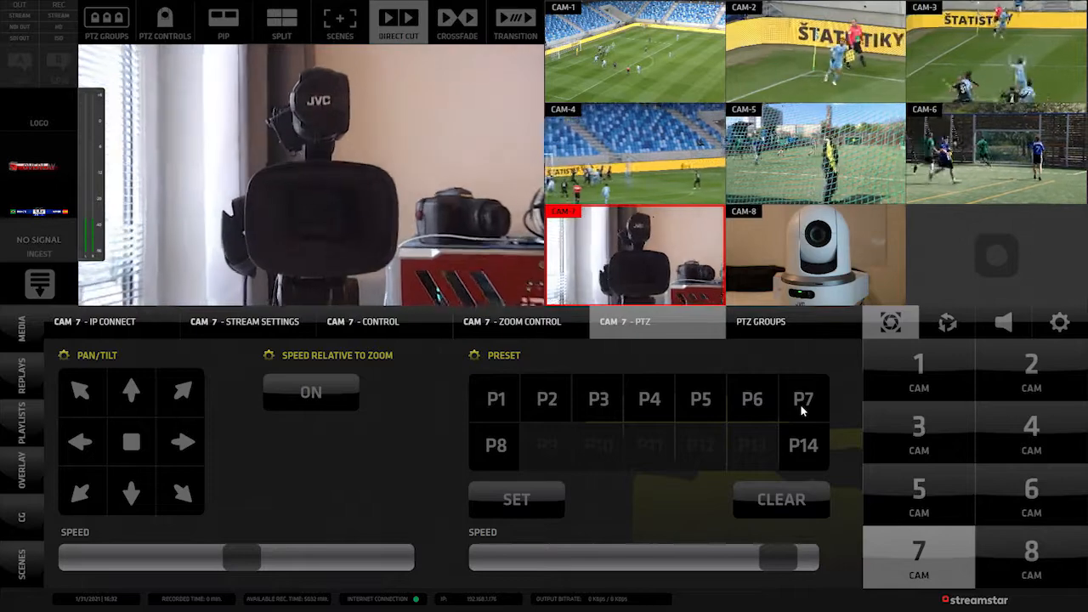
{"action": "left_click", "coordinate": [492, 400]}
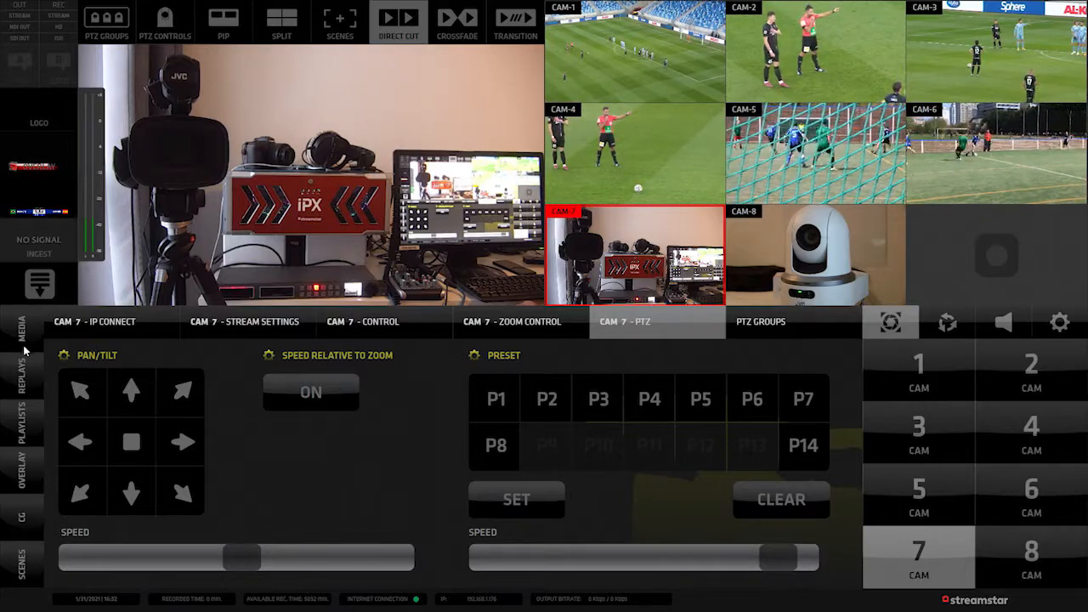
Cut the program to CAM-1 and back to CAM-7, and put the BRAZIL - SPAIN L3 main scoreboard DEMO graphic on air
{"action": "left_click", "coordinate": [640, 82]}
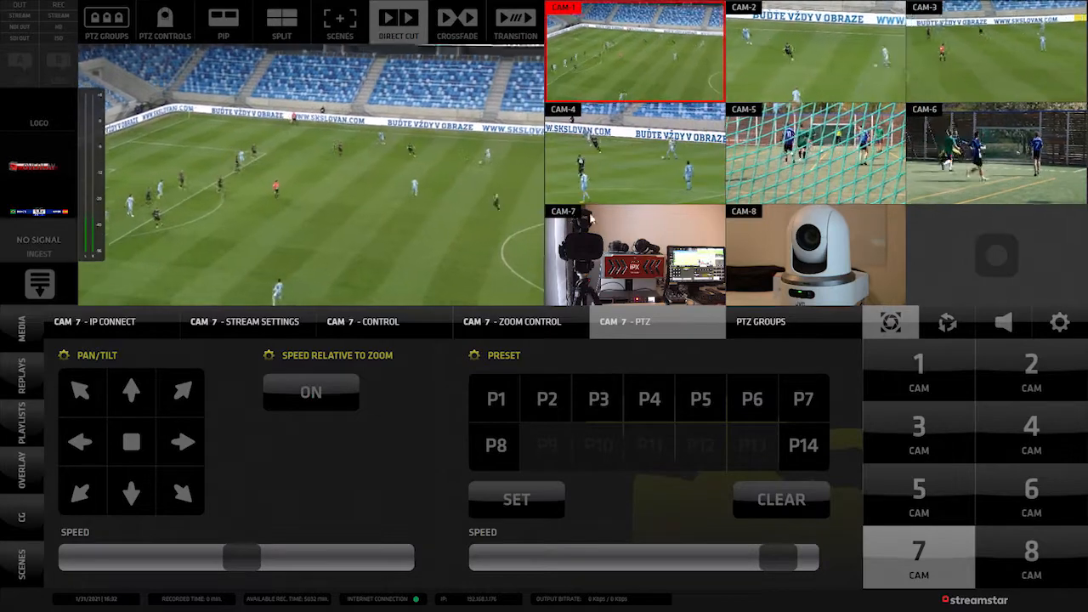
{"action": "left_click", "coordinate": [639, 253]}
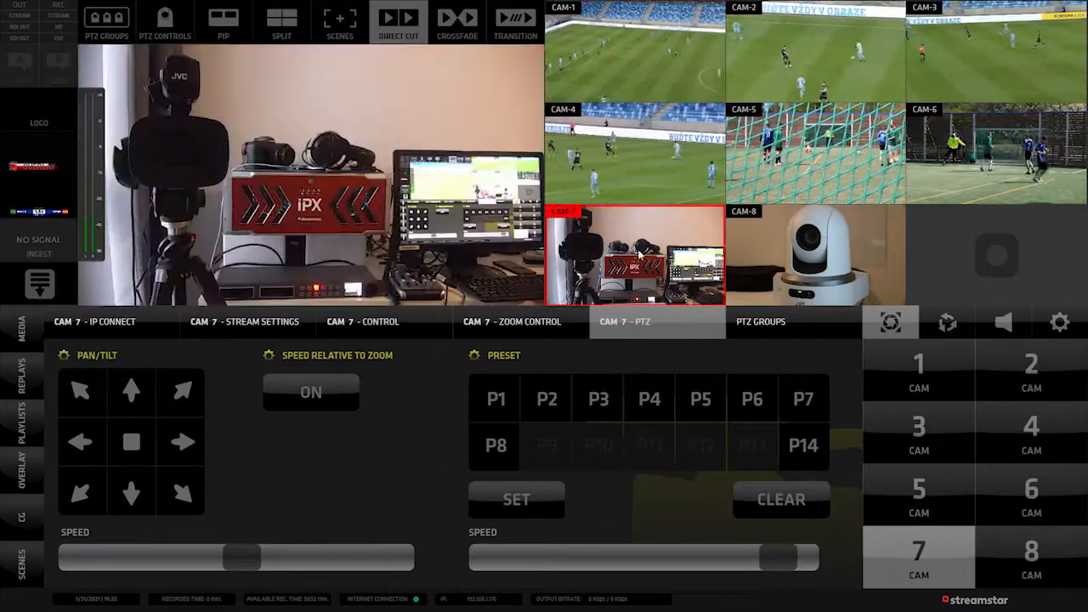
{"action": "left_click", "coordinate": [24, 521]}
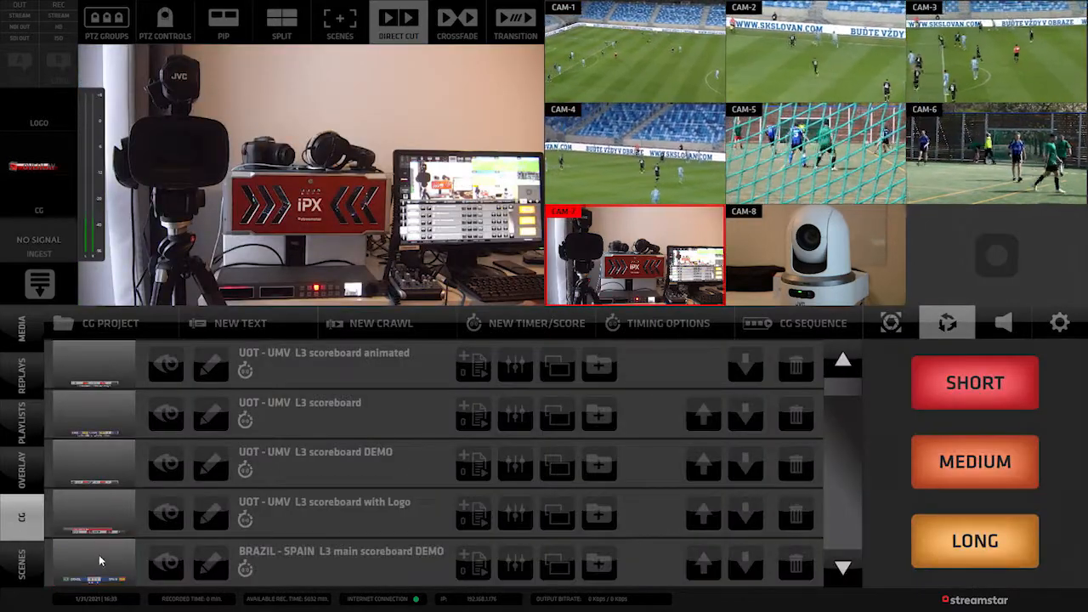
Take live a three-window PIP of CAM-1, CAM-2 and CAM-3 over Background-abstract-red.mp4 and save the output as a scene
{"action": "left_click", "coordinate": [225, 24]}
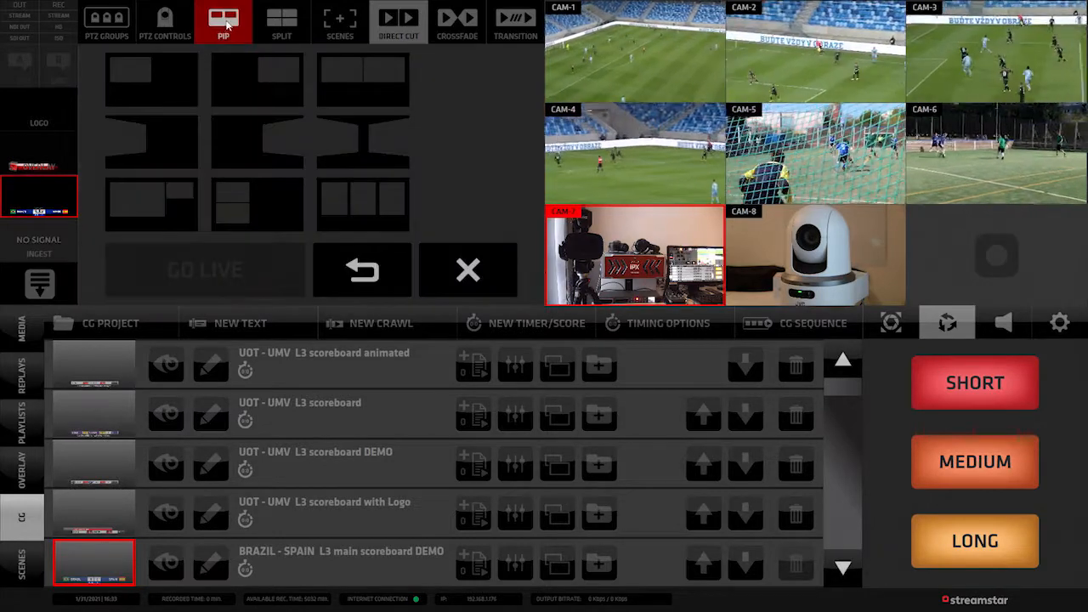
{"action": "left_click", "coordinate": [357, 182]}
{"action": "left_click", "coordinate": [573, 94]}
{"action": "left_click", "coordinate": [858, 61]}
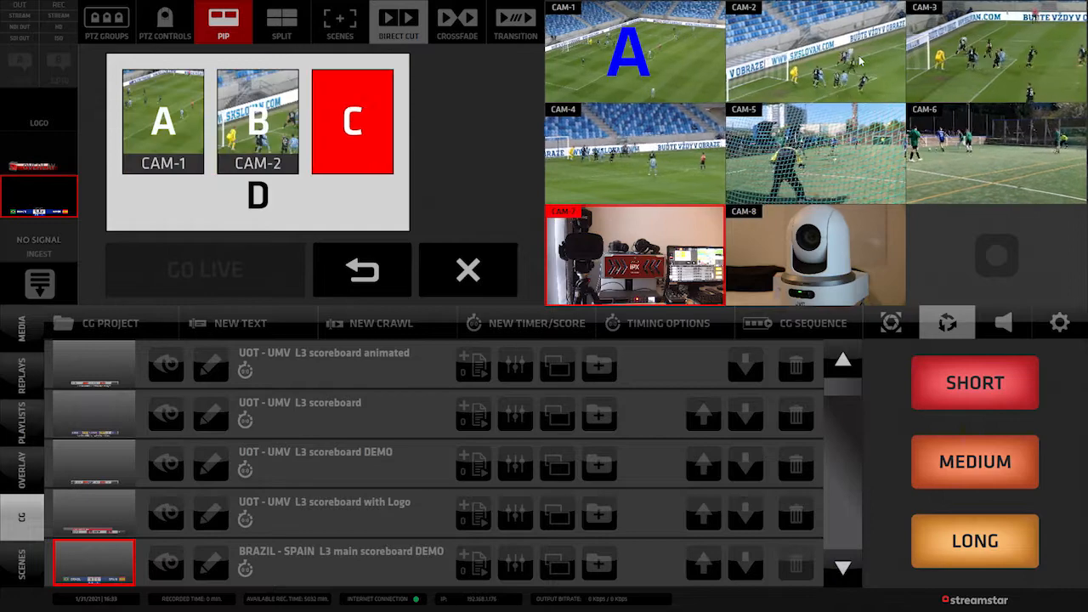
{"action": "left_click", "coordinate": [990, 35]}
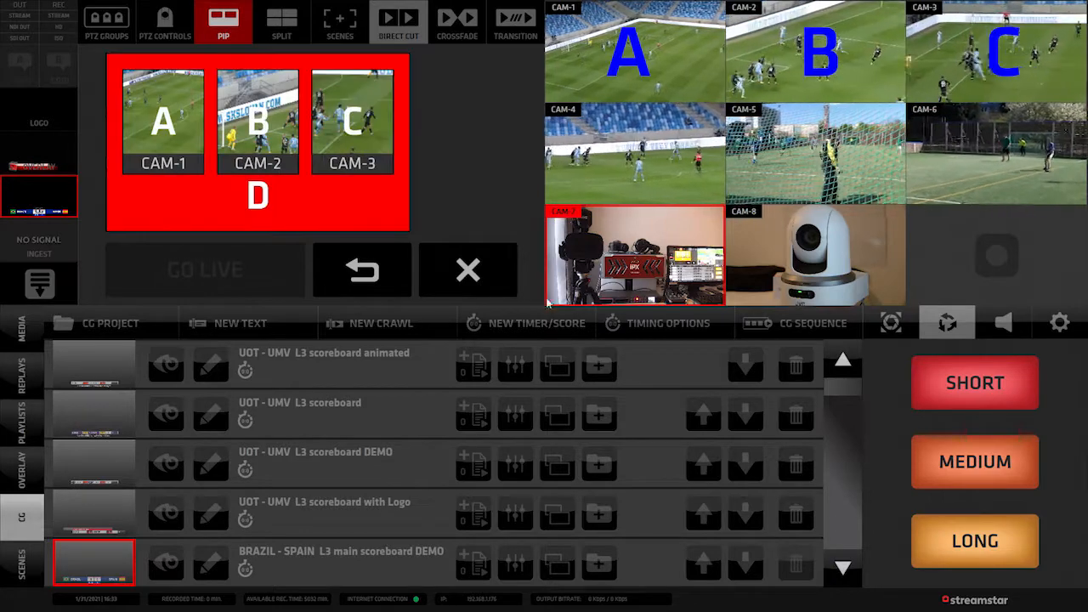
{"action": "left_click", "coordinate": [41, 339]}
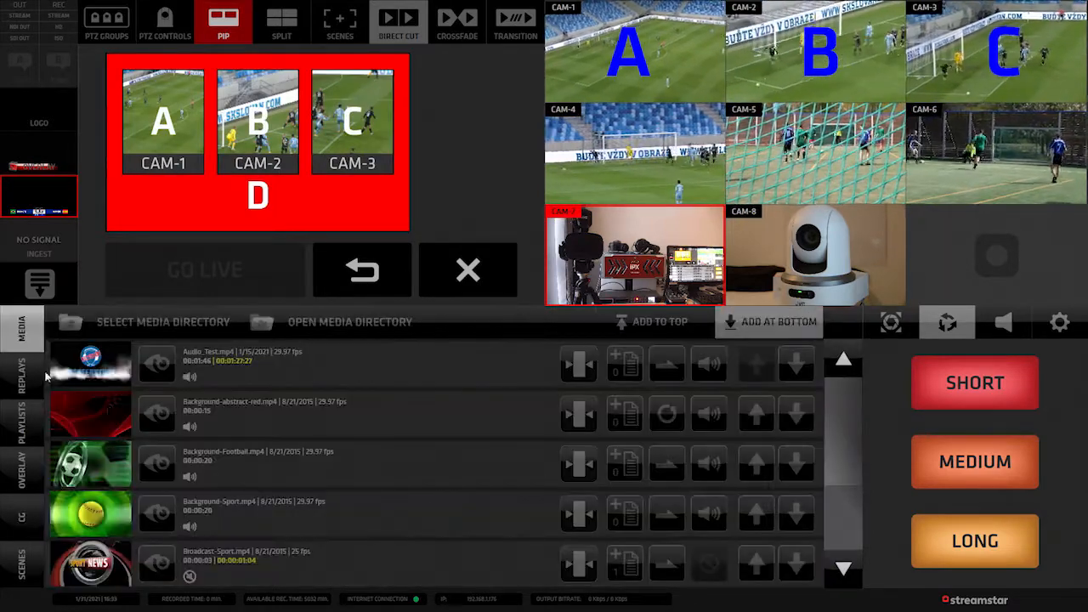
{"action": "left_click", "coordinate": [119, 425]}
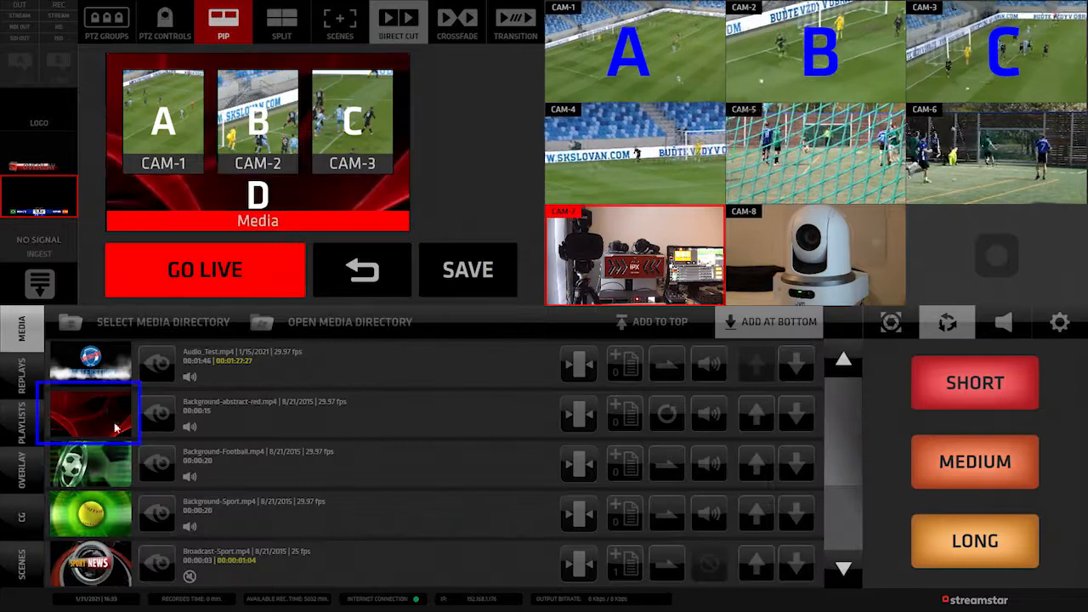
{"action": "left_click", "coordinate": [244, 271]}
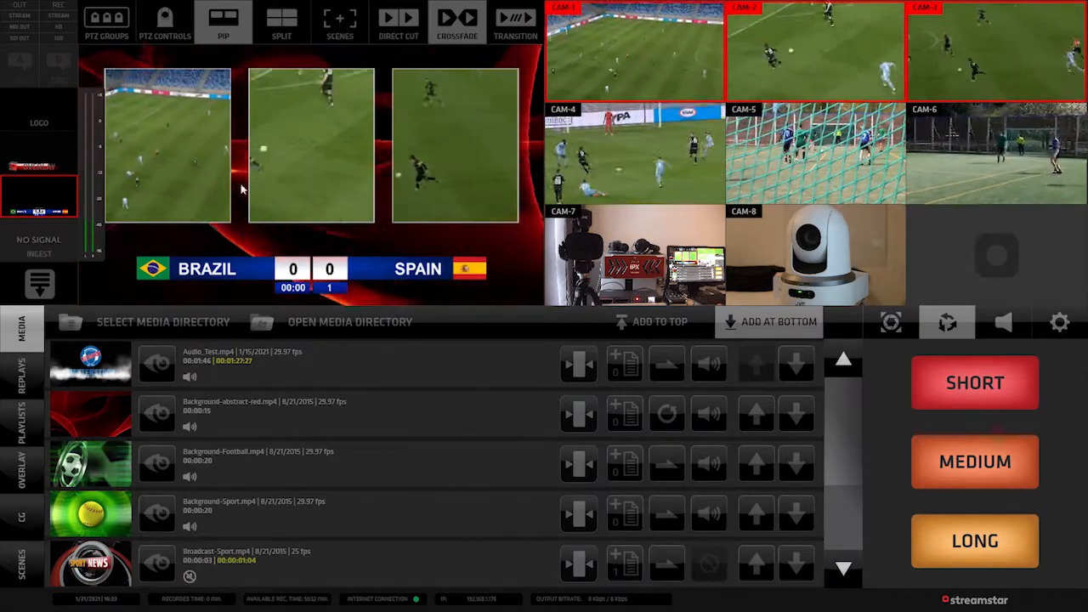
{"action": "left_click", "coordinate": [340, 24]}
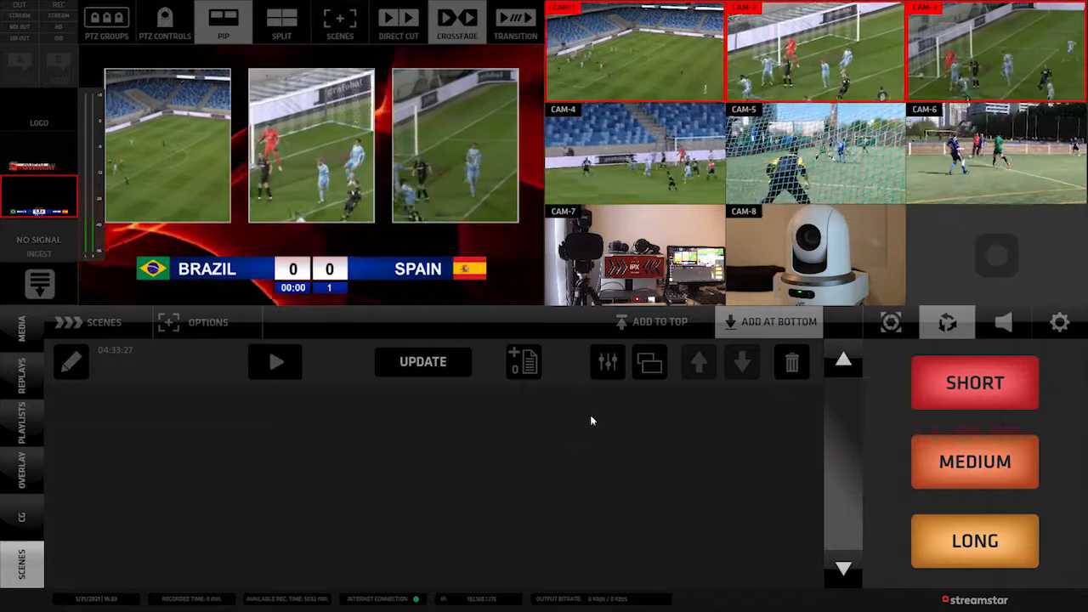
Crossfade the program through CAM-4, CAM-1, CAM-2, CAM-5 and CAM-8, and take the scoreboard graphic off air
{"action": "left_click", "coordinate": [634, 153]}
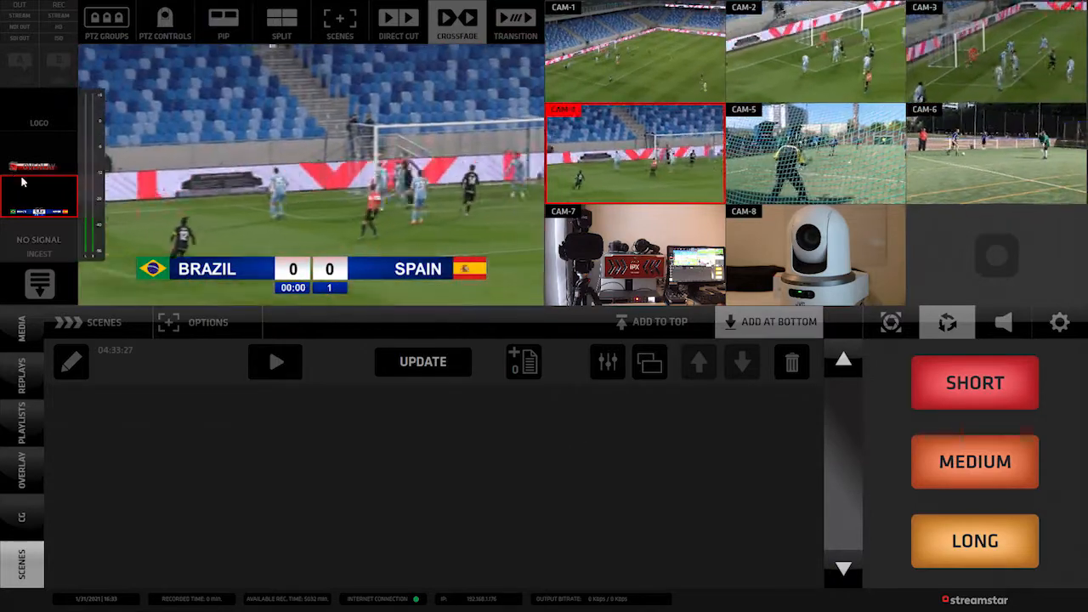
{"action": "left_click", "coordinate": [634, 51]}
{"action": "left_click", "coordinate": [815, 51]}
{"action": "left_click", "coordinate": [802, 169]}
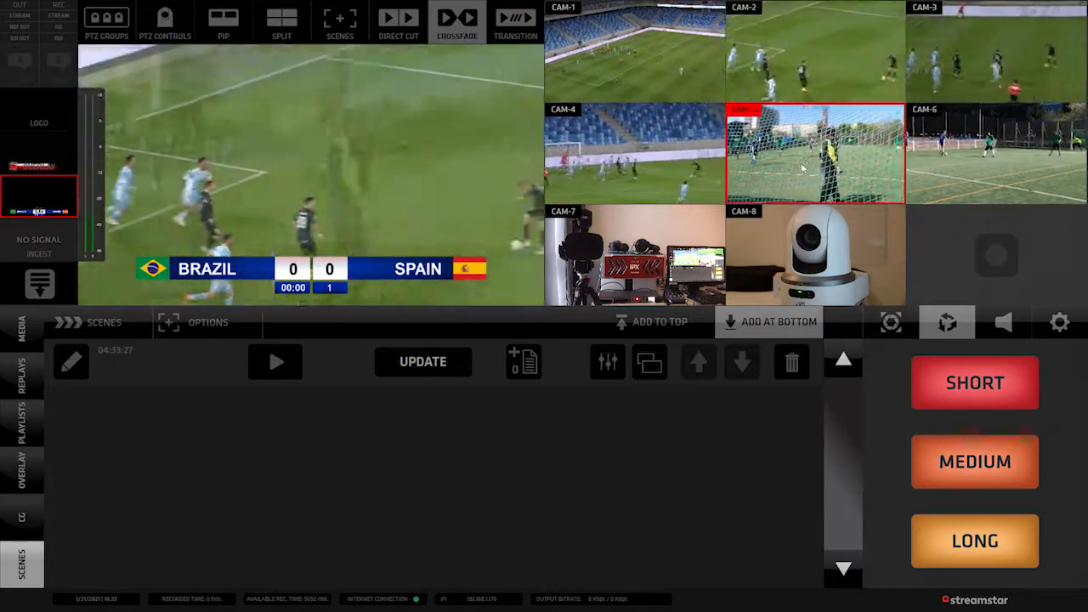
{"action": "left_click", "coordinate": [815, 255]}
{"action": "left_click", "coordinate": [61, 209]}
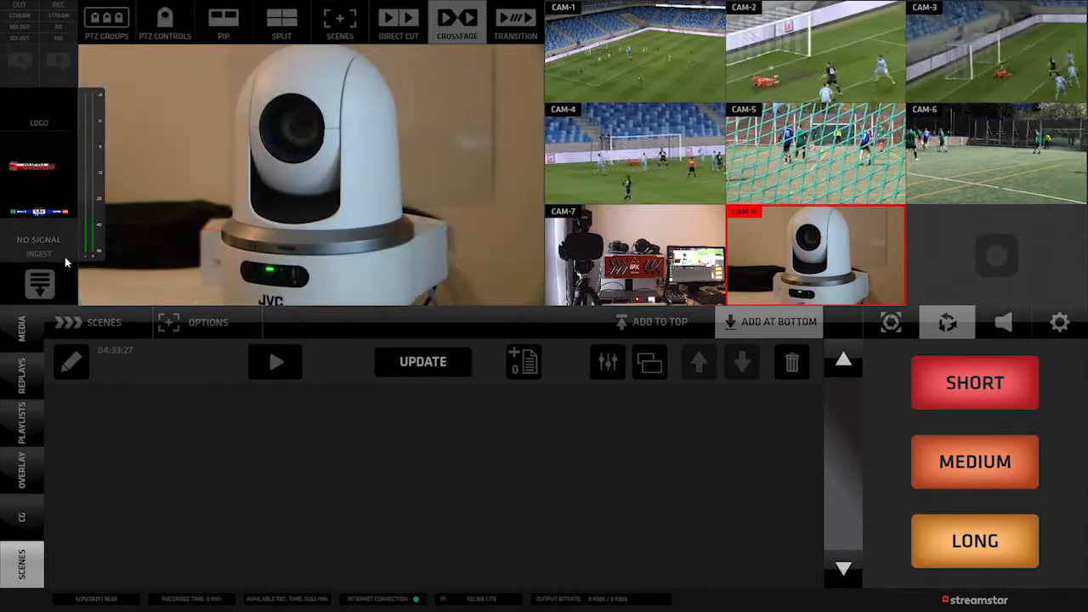
Crossfade the program to CAM-7 and CAM-5, and recall the saved PIP scene
{"action": "left_click", "coordinate": [657, 270]}
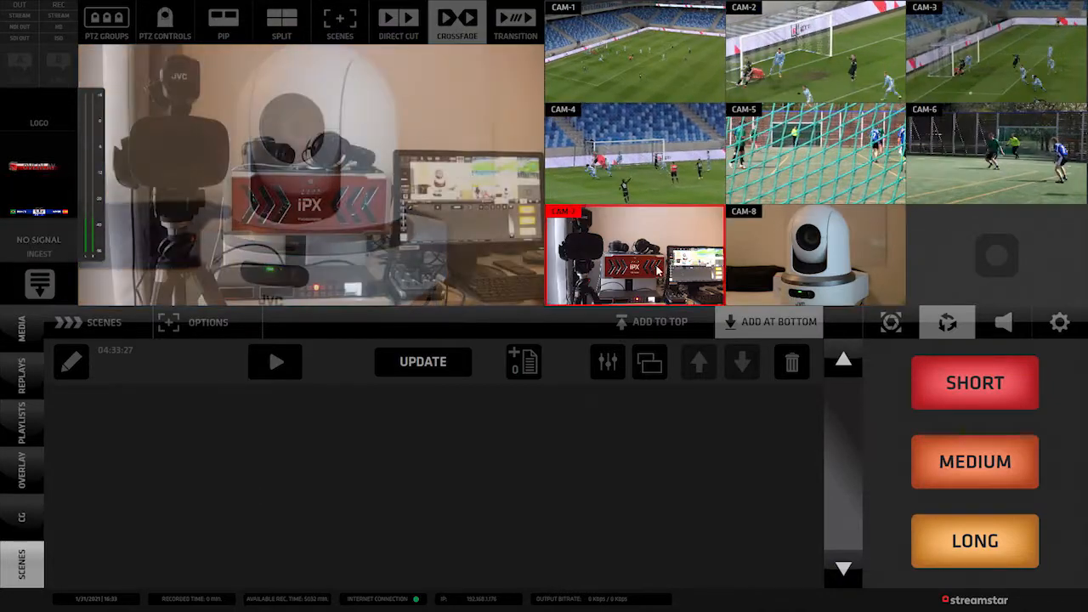
{"action": "left_click", "coordinate": [815, 153]}
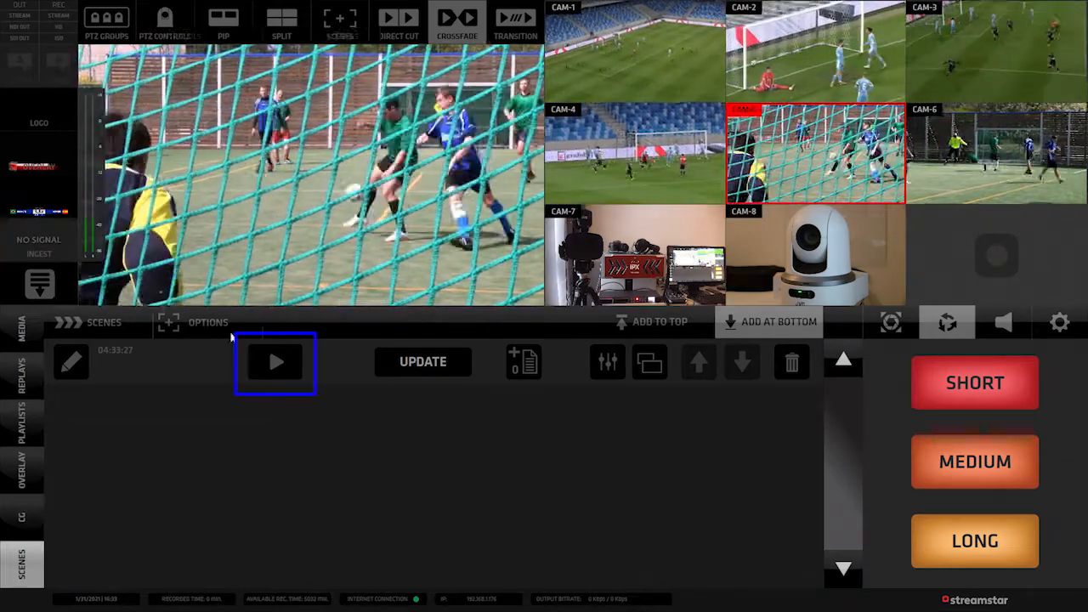
{"action": "left_click", "coordinate": [276, 361]}
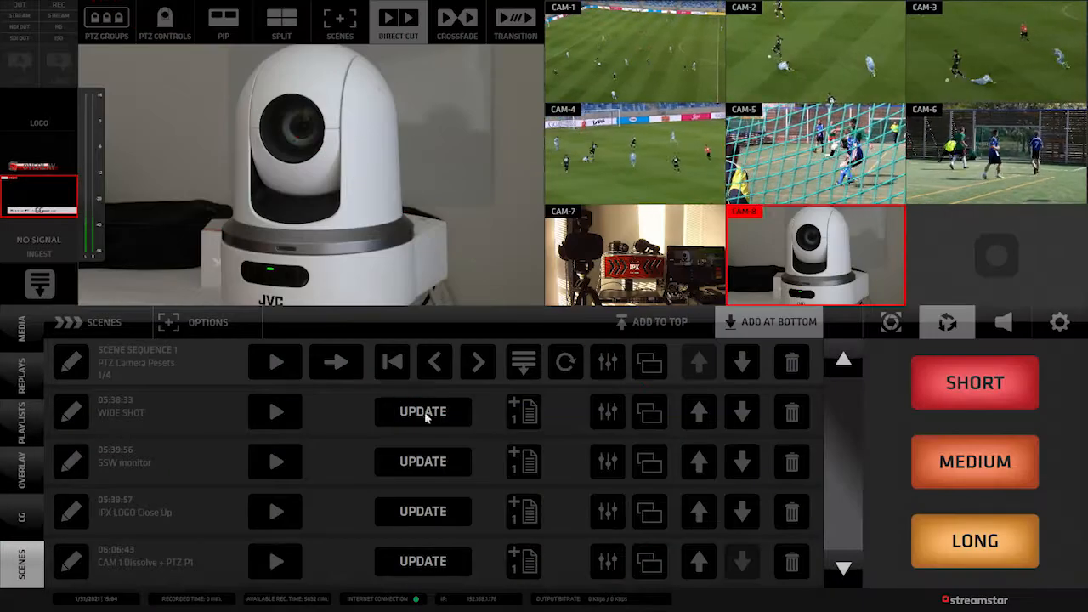
Play the WIDE SHOT, SSW monitor and IPX LOGO Close Up scenes one after another, and return to WIDE SHOT
{"action": "key", "text": "Down"}
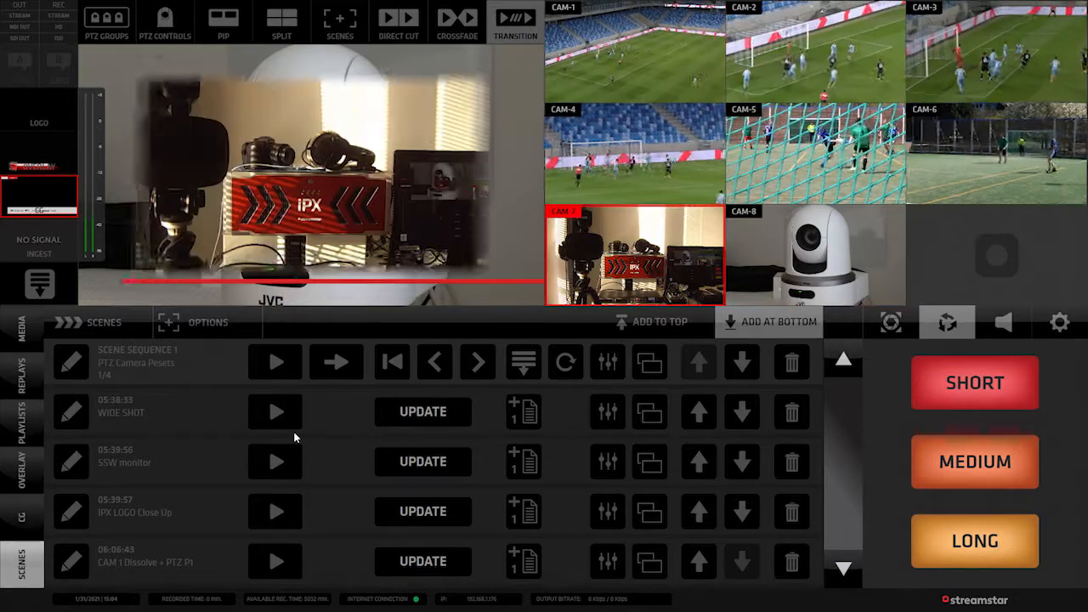
{"action": "left_click", "coordinate": [274, 462]}
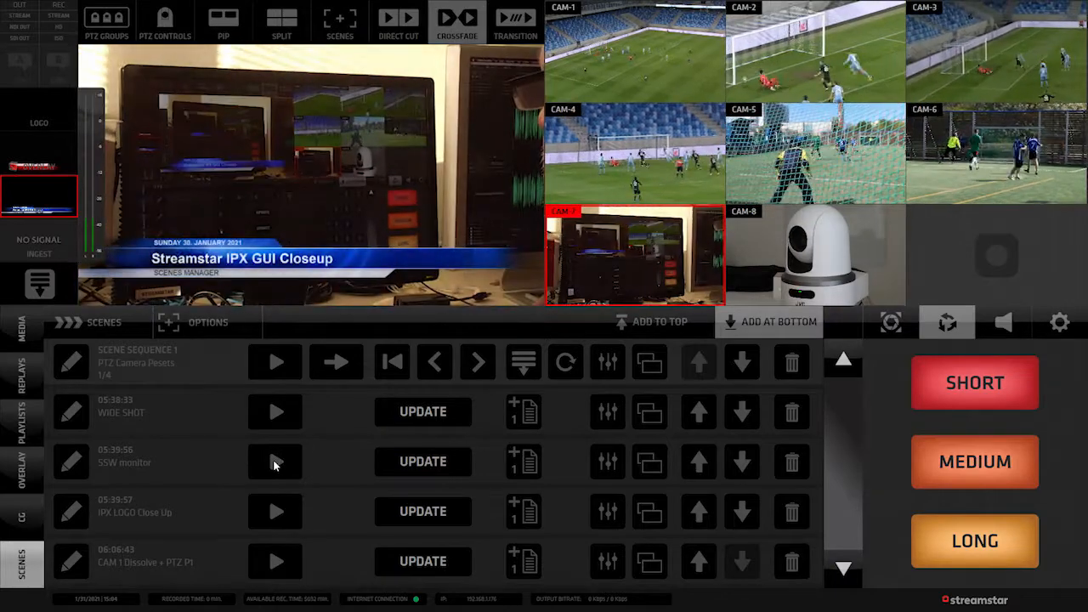
{"action": "left_click", "coordinate": [274, 514]}
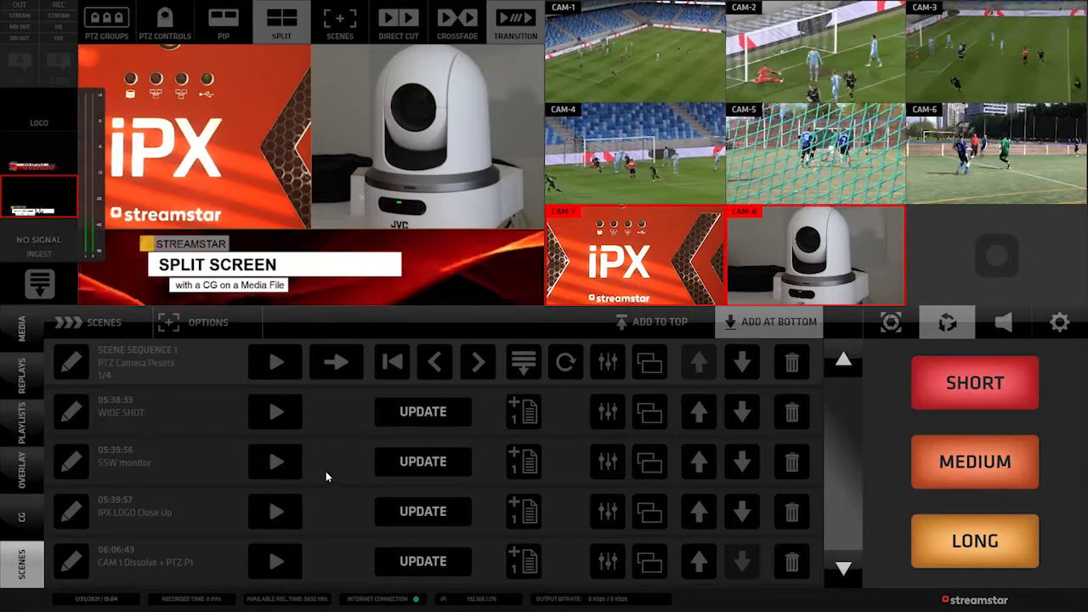
{"action": "left_click", "coordinate": [280, 412]}
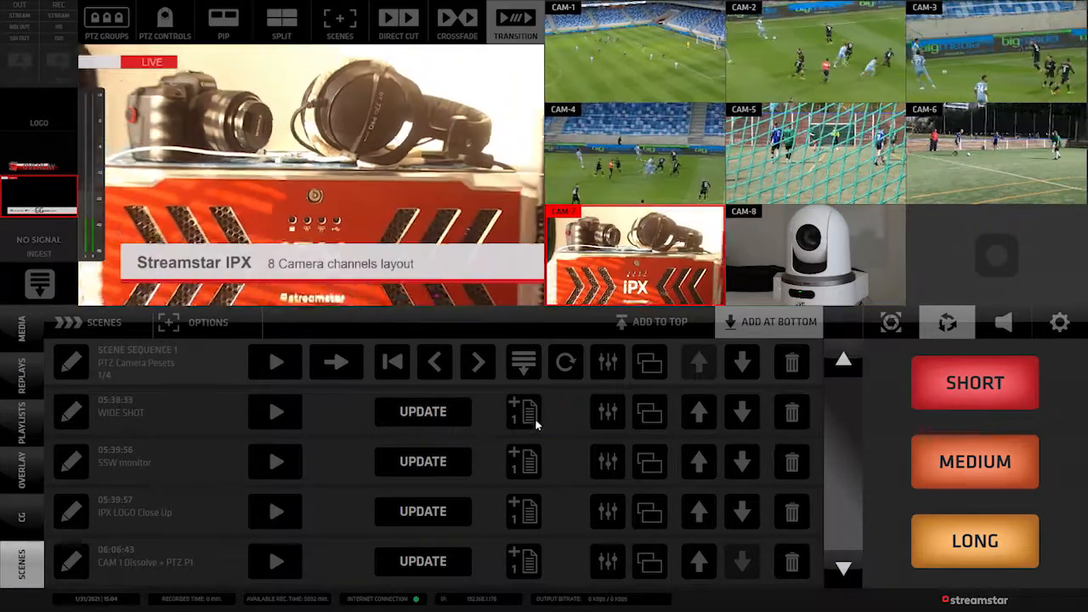
{"action": "left_click", "coordinate": [532, 415]}
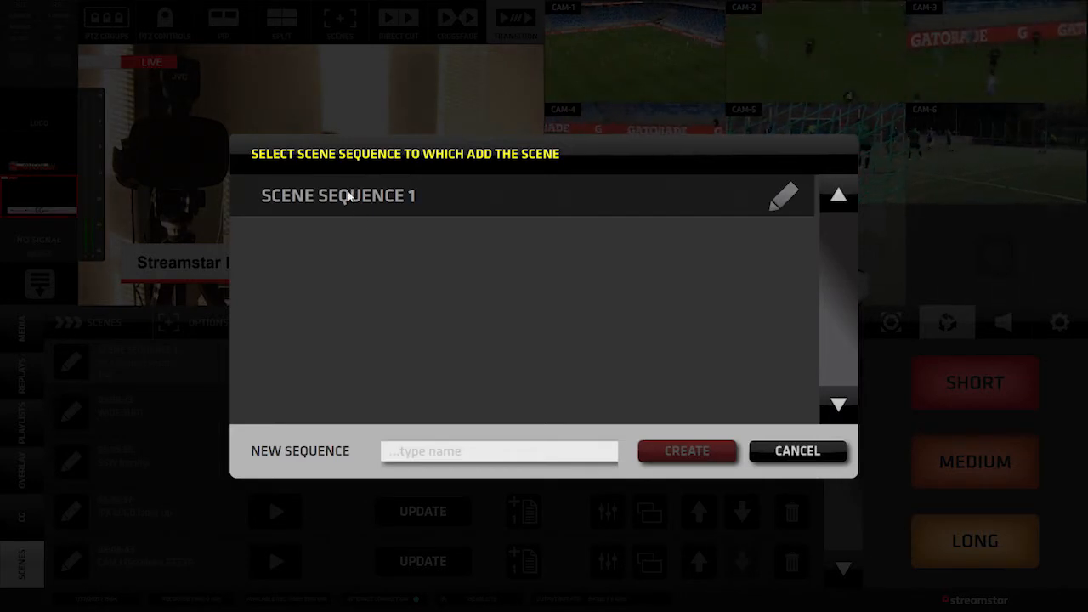
{"action": "left_click", "coordinate": [396, 449]}
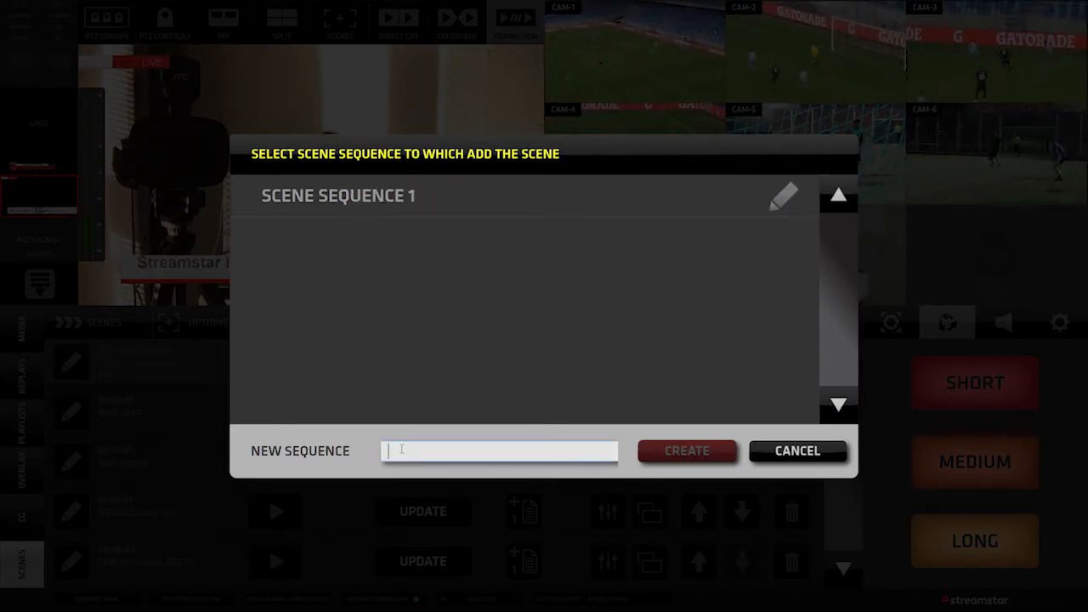
{"action": "type", "text": "gdsfgdfg"}
{"action": "left_click", "coordinate": [794, 449]}
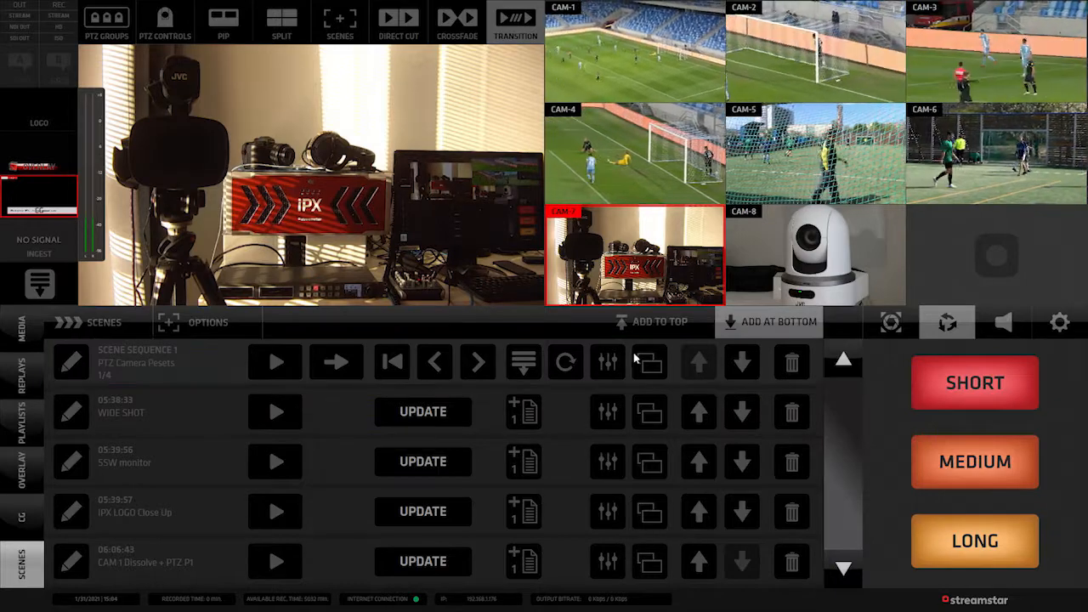
Expand SCENE SEQUENCE 1 and examine the cue modes and delays of its scenes
{"action": "left_click", "coordinate": [525, 364]}
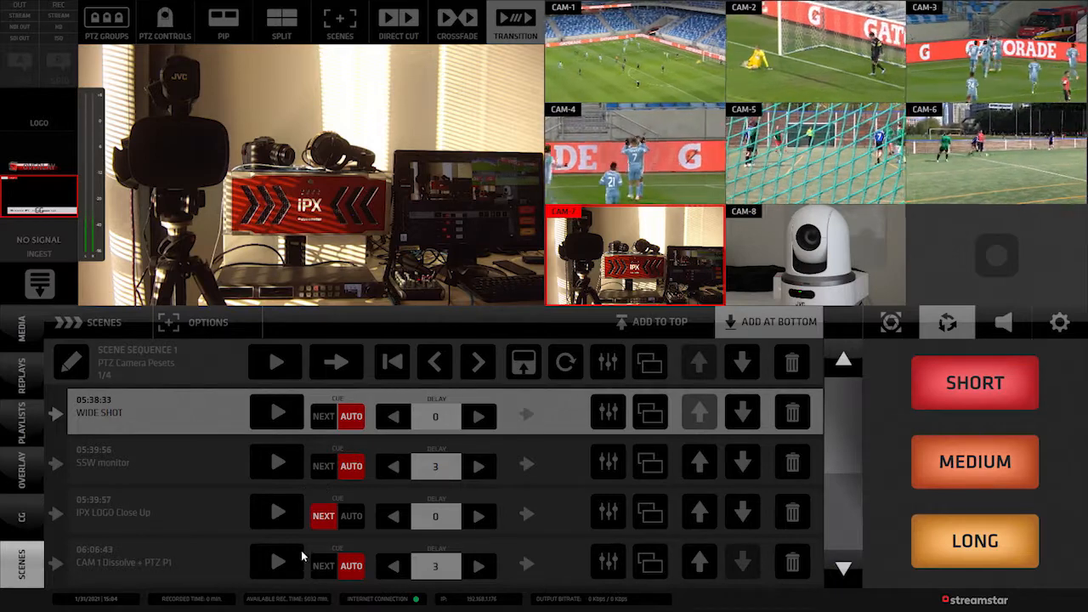
{"action": "left_click", "coordinate": [532, 367]}
{"action": "left_click", "coordinate": [528, 365]}
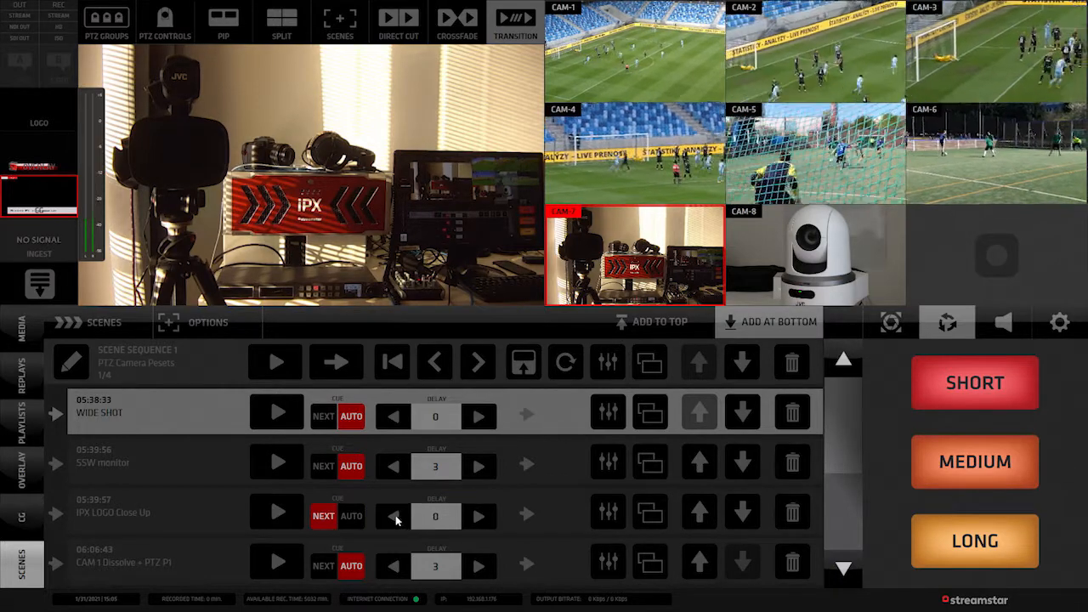
Collapse SCENE SEQUENCE 1, run it, and trigger its next cued scene
{"action": "left_click", "coordinate": [528, 365]}
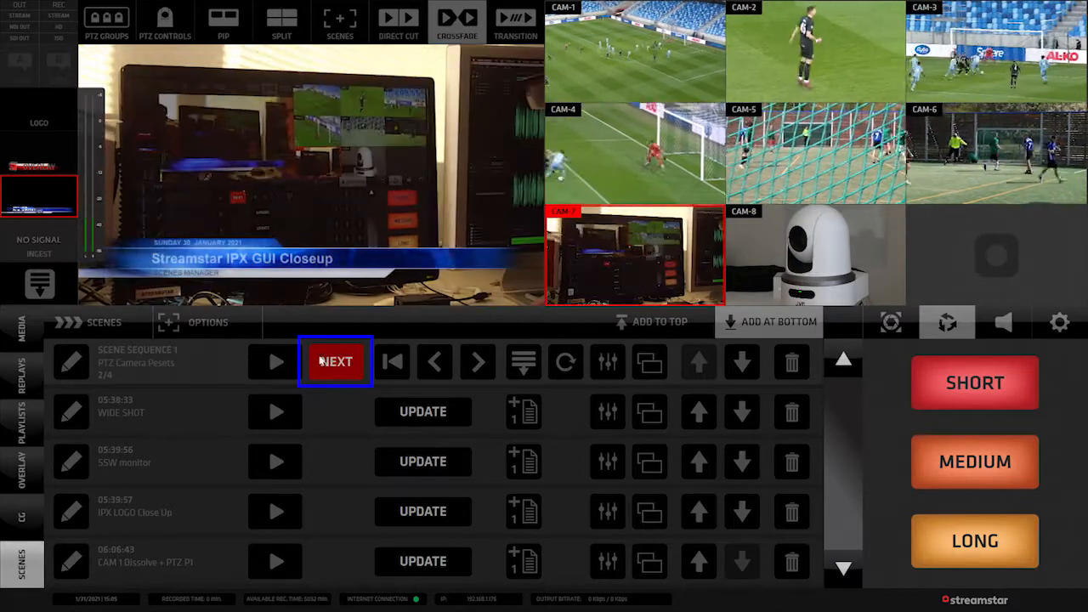
{"action": "left_click", "coordinate": [339, 362]}
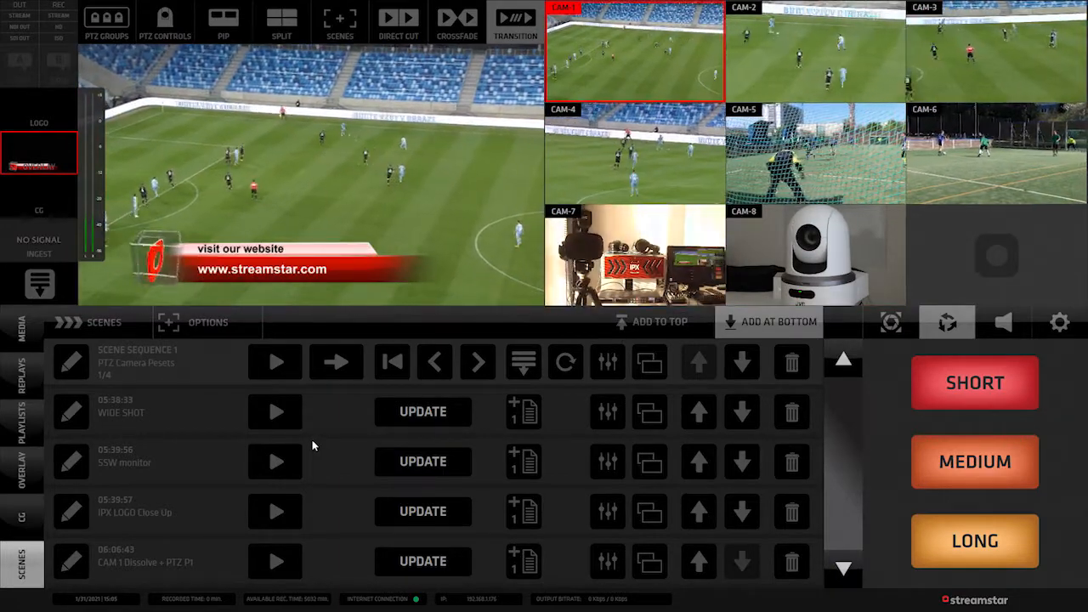
Expand SCENE SEQUENCE 1's scene list and switch the program to CAM-7, followed by a direct cut to CAM-8
{"action": "left_click", "coordinate": [523, 364]}
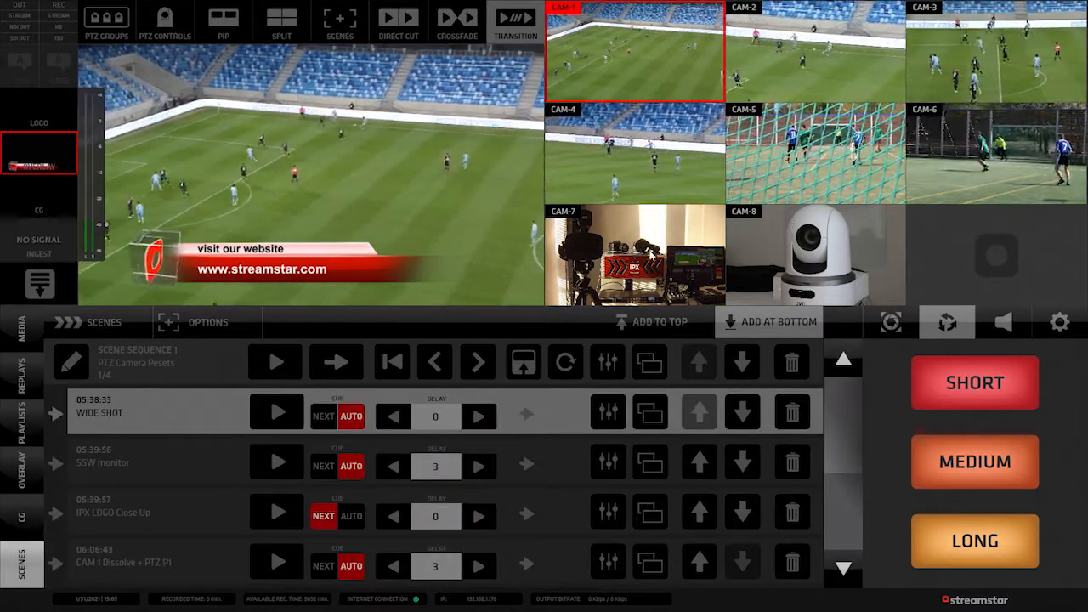
{"action": "left_click", "coordinate": [652, 252]}
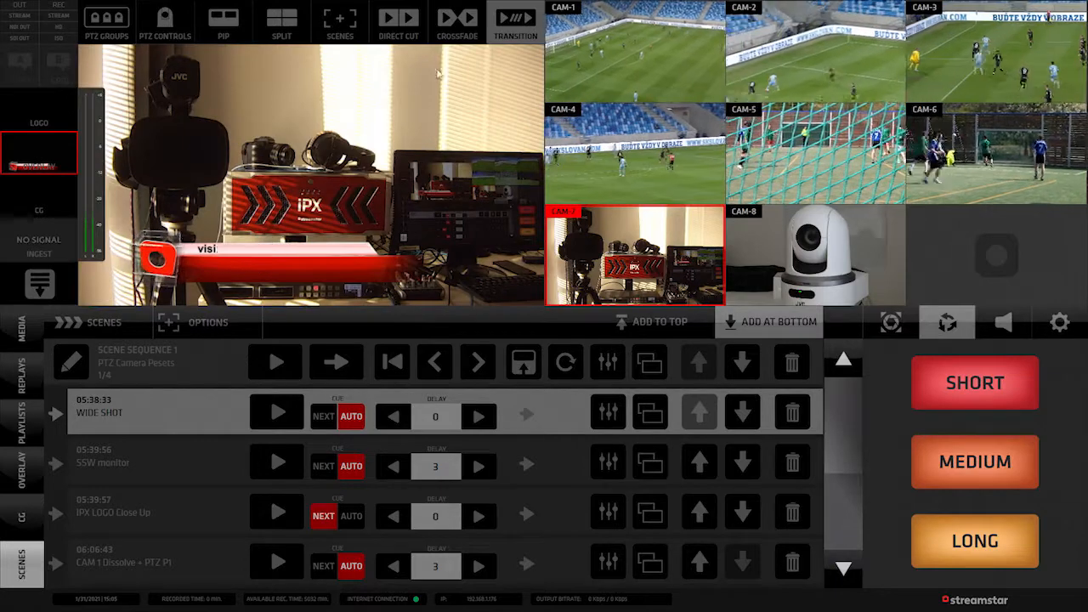
{"action": "left_click", "coordinate": [408, 24]}
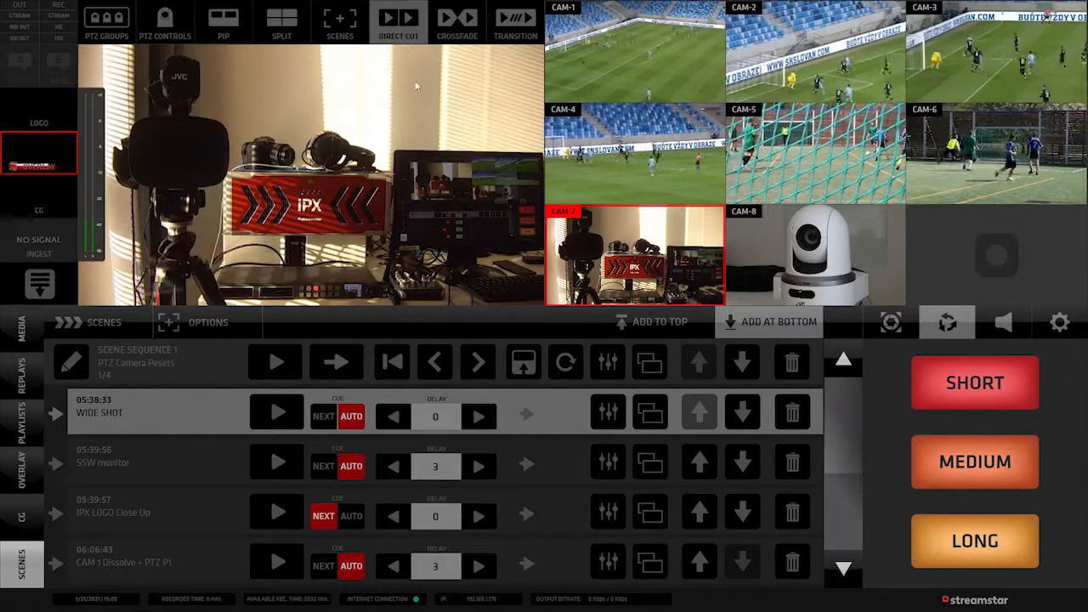
{"action": "left_click", "coordinate": [762, 151]}
{"action": "left_click", "coordinate": [851, 238]}
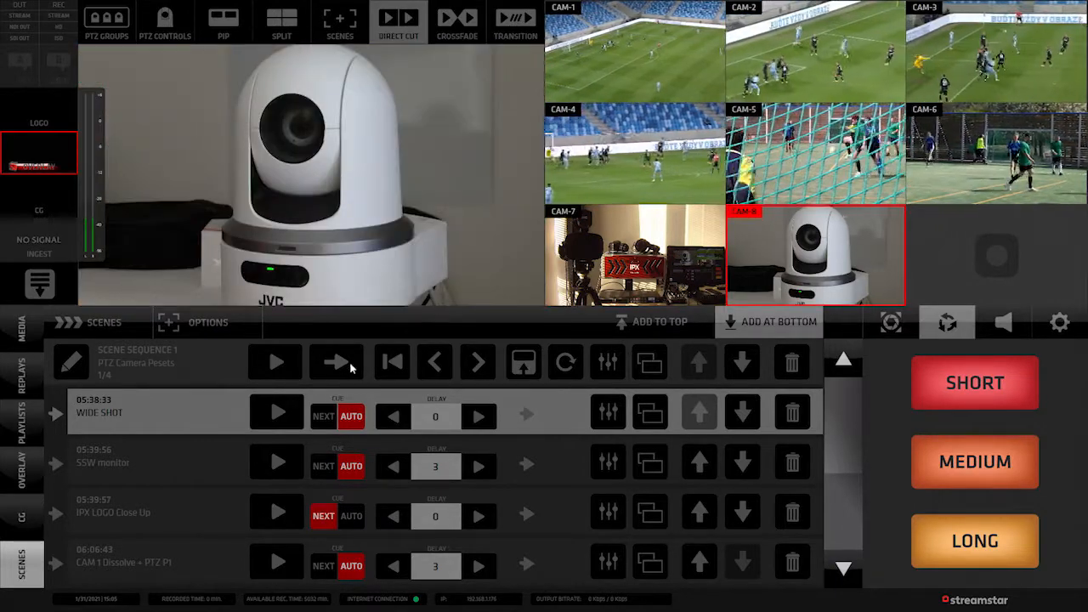